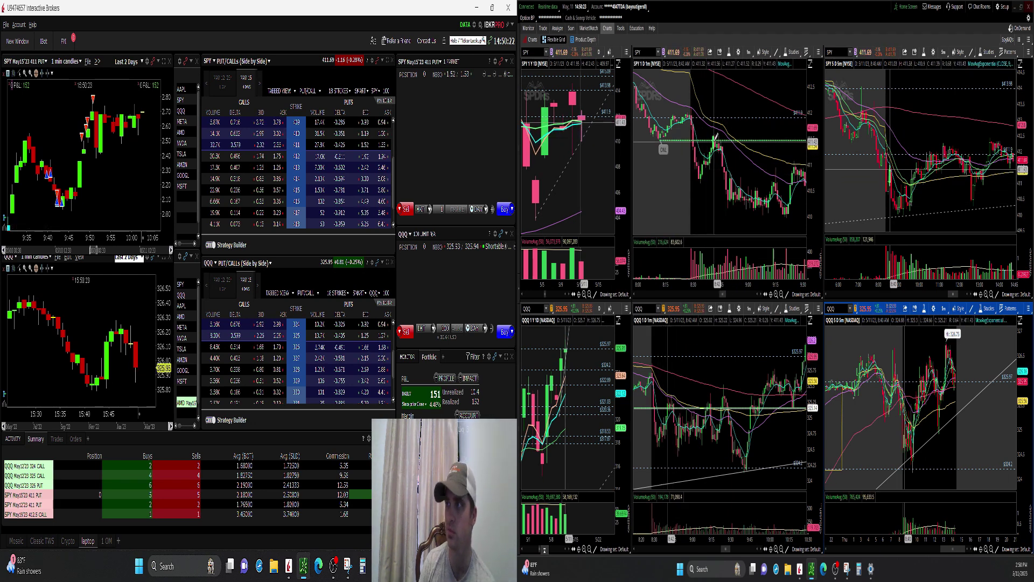
# Pan the SPY 1-minute chart to later bars and scroll the QQQ 1-minute chart forward.
pyautogui.scroll(3, 702, 329)
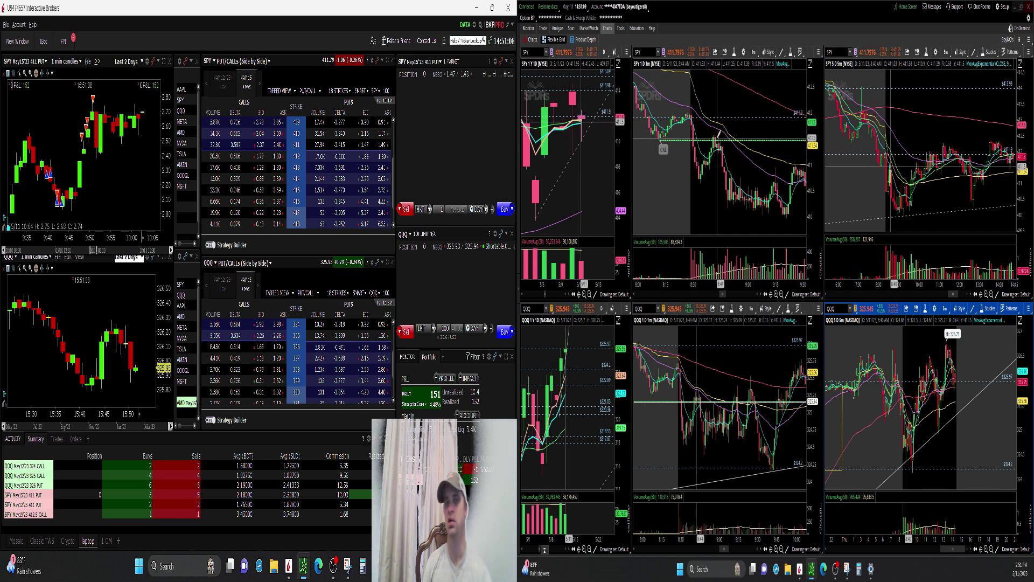
pyautogui.moveTo(719, 132); pyautogui.dragTo(702, 145)
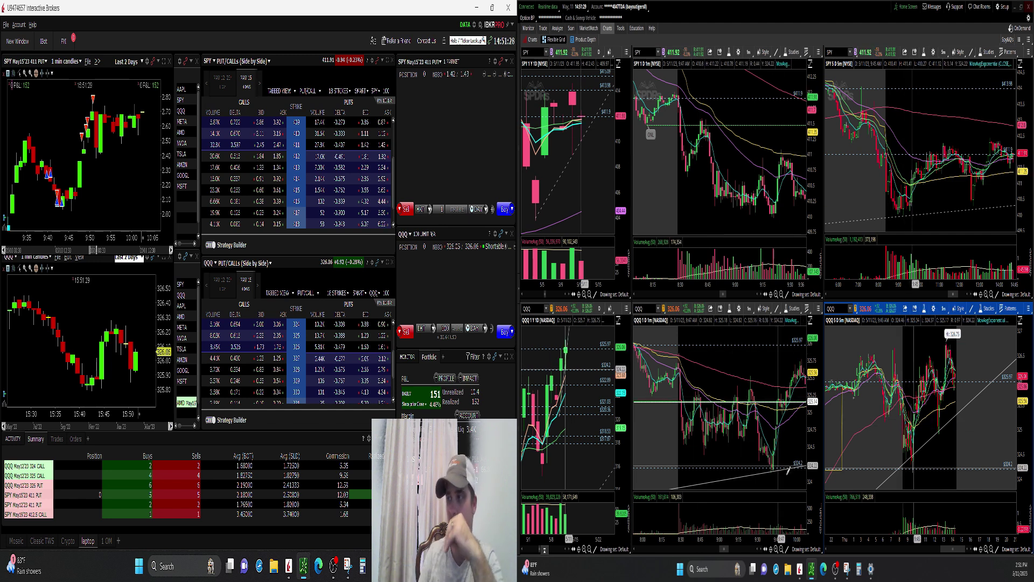
pyautogui.scroll(1, 780, 468)
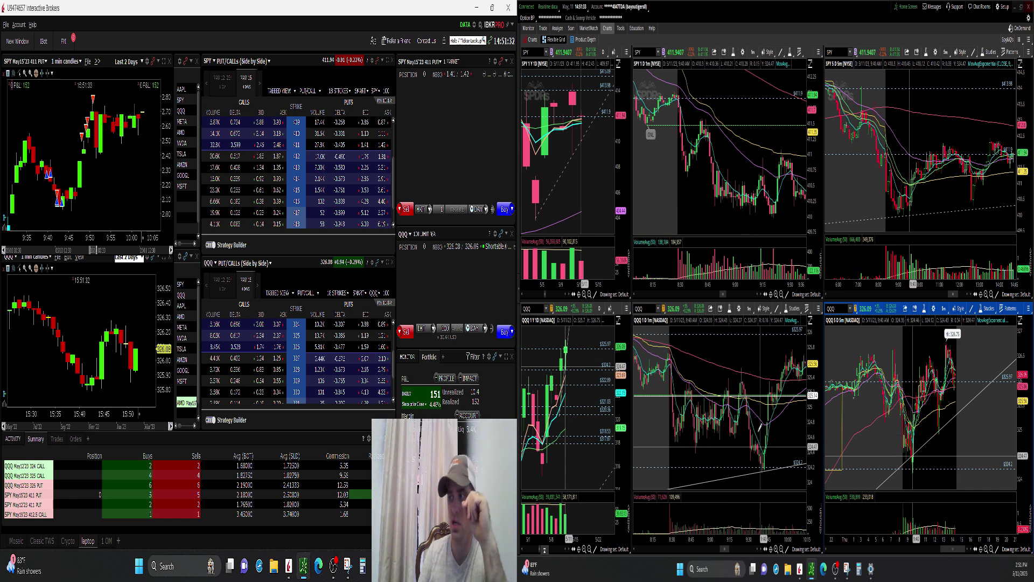
pyautogui.scroll(-1, 750, 424)
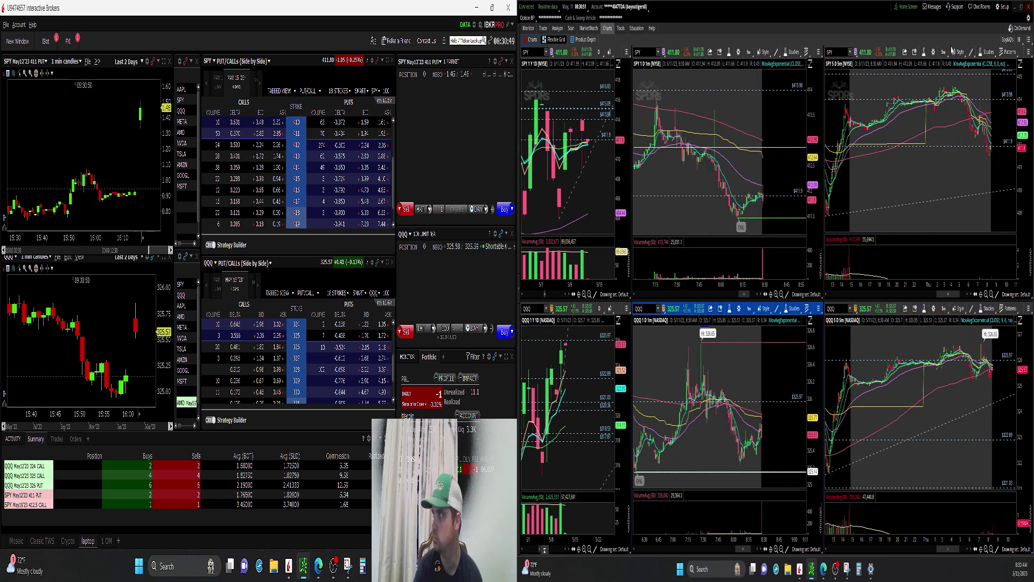
# Switch the SPY 5D chart to another bar timeframe from the Favorites list.
pyautogui.click(944, 53)
pyautogui.click(934, 122)
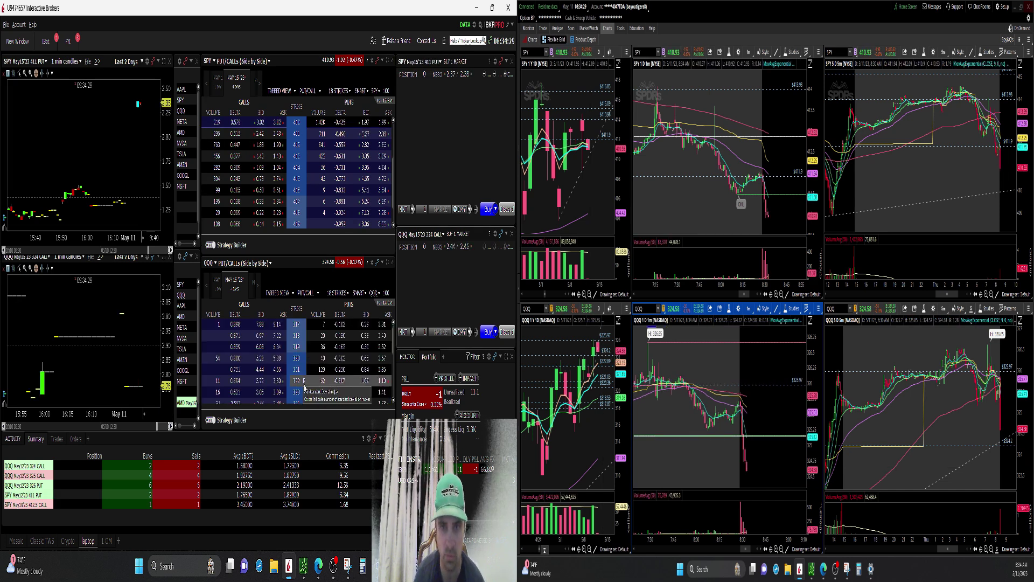
# Draw a short trendline between two points on the QQQ 5D chart.
pyautogui.scroll(-3, 305, 386)
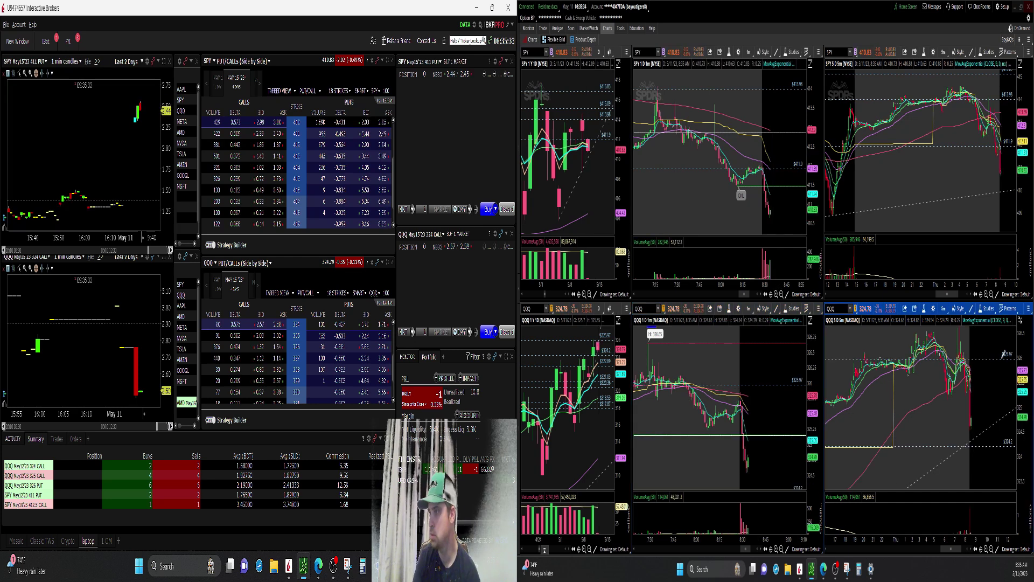
pyautogui.click(972, 446)
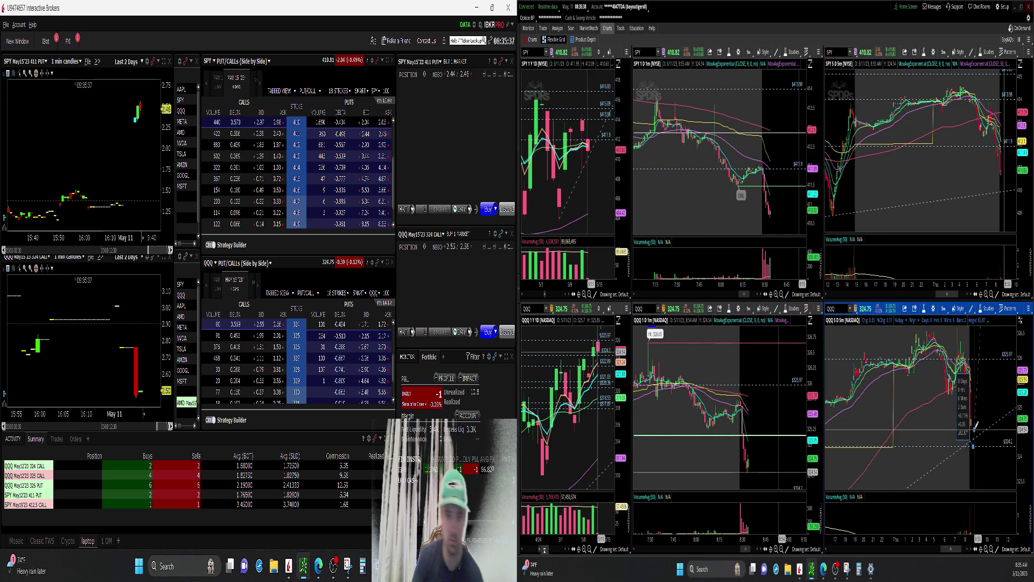
pyautogui.click(975, 425)
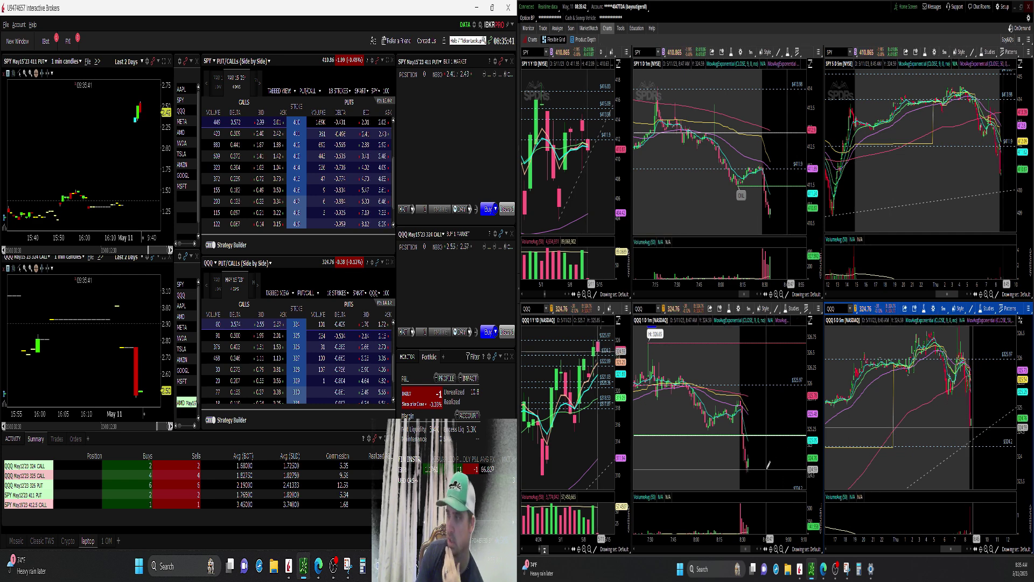
pyautogui.scroll(-3, 589, 363)
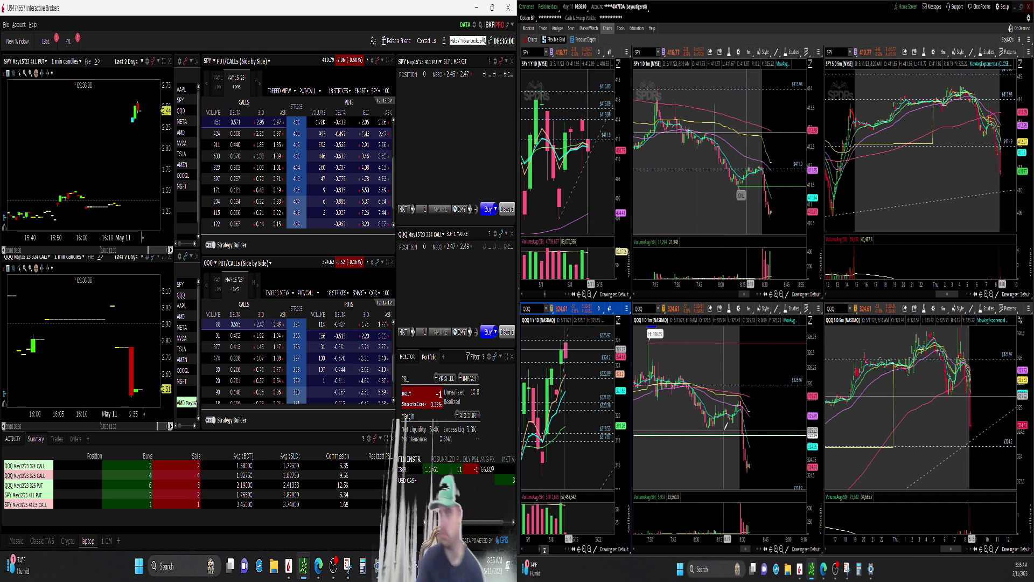
pyautogui.scroll(-3, 725, 425)
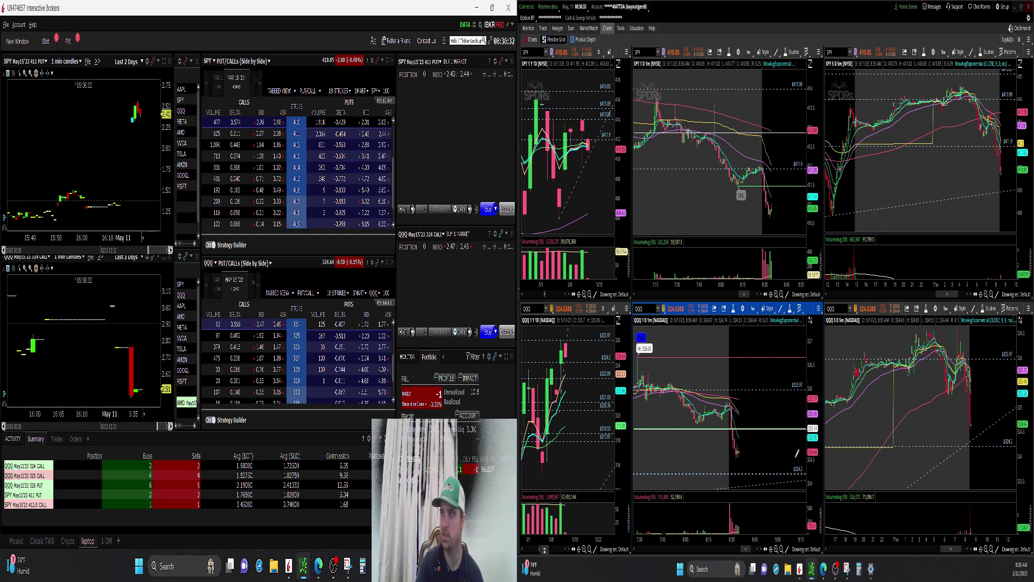
# Pan the SPY chart back to show earlier bars.
pyautogui.scroll(5, 754, 195)
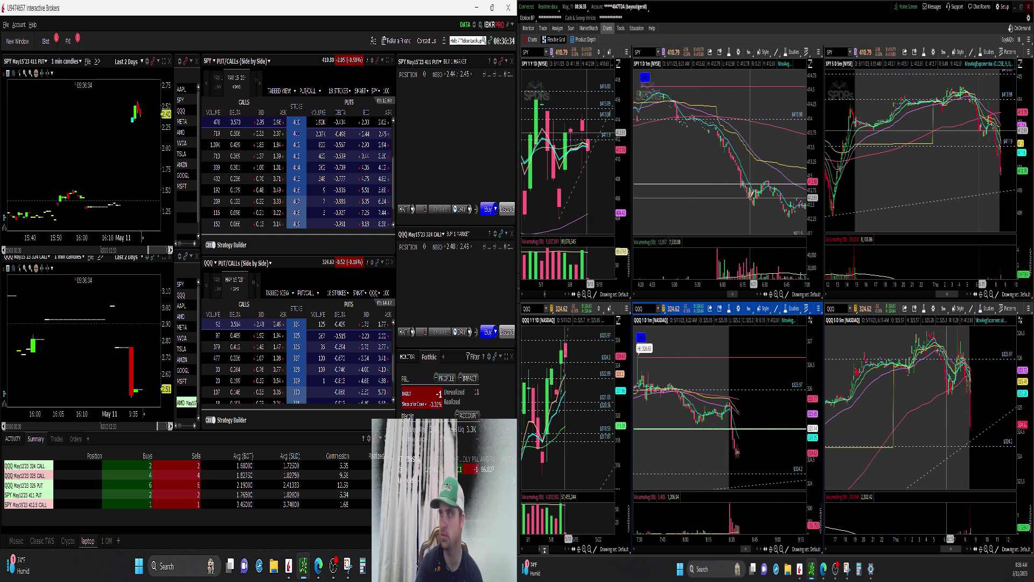
pyautogui.moveTo(752, 191); pyautogui.dragTo(770, 249)
pyautogui.moveTo(745, 151); pyautogui.dragTo(753, 151)
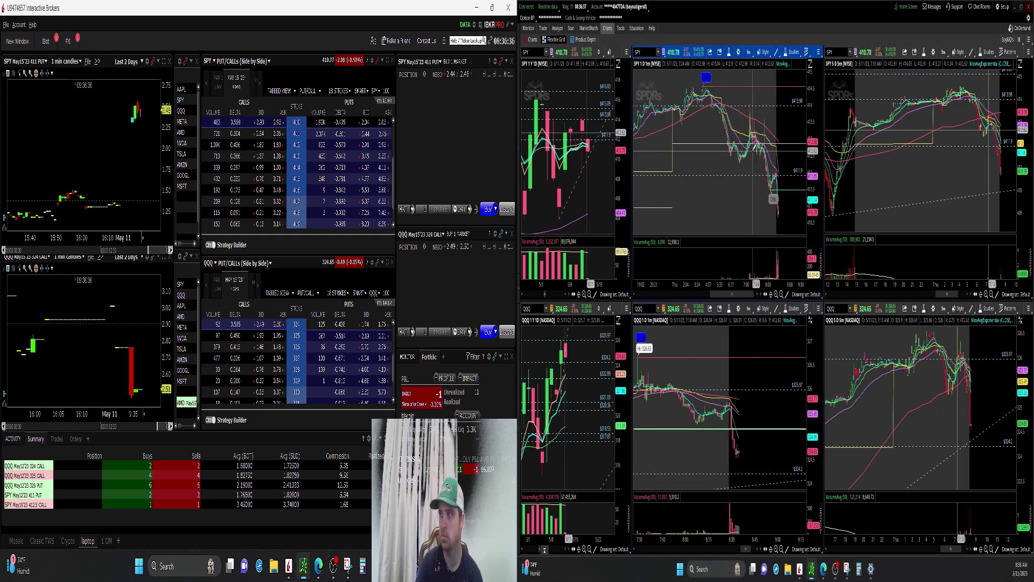
# Zoom the SPY one-minute chart's time axis onto the latest morning bars.
pyautogui.scroll(10, 752, 148)
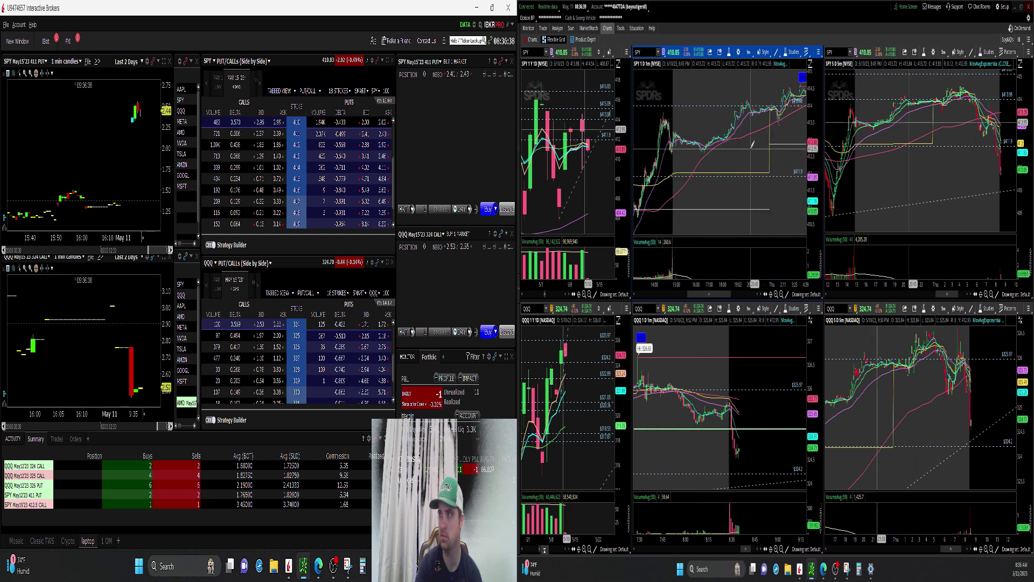
pyautogui.scroll(2, 752, 144)
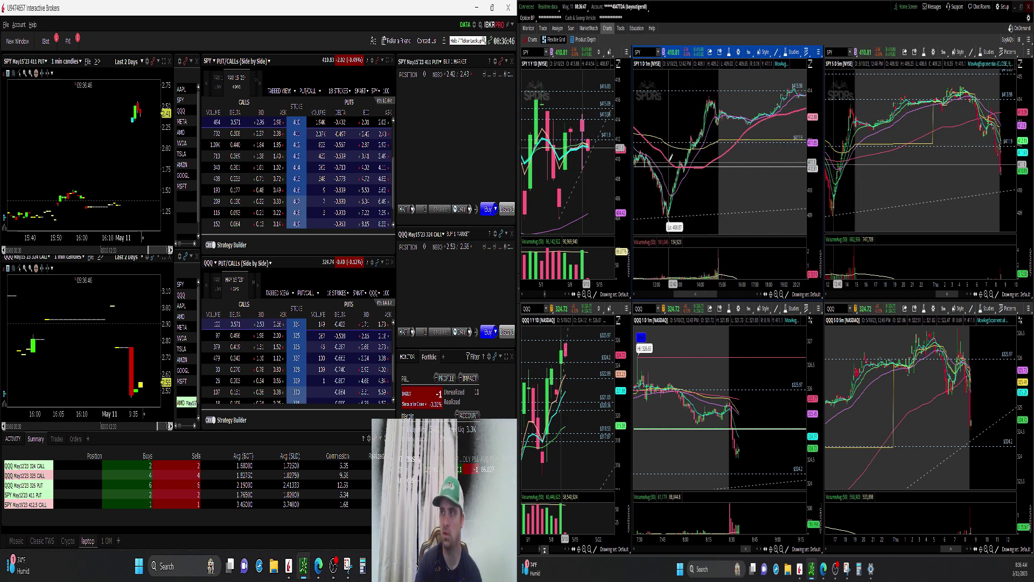
pyautogui.scroll(8, 671, 155)
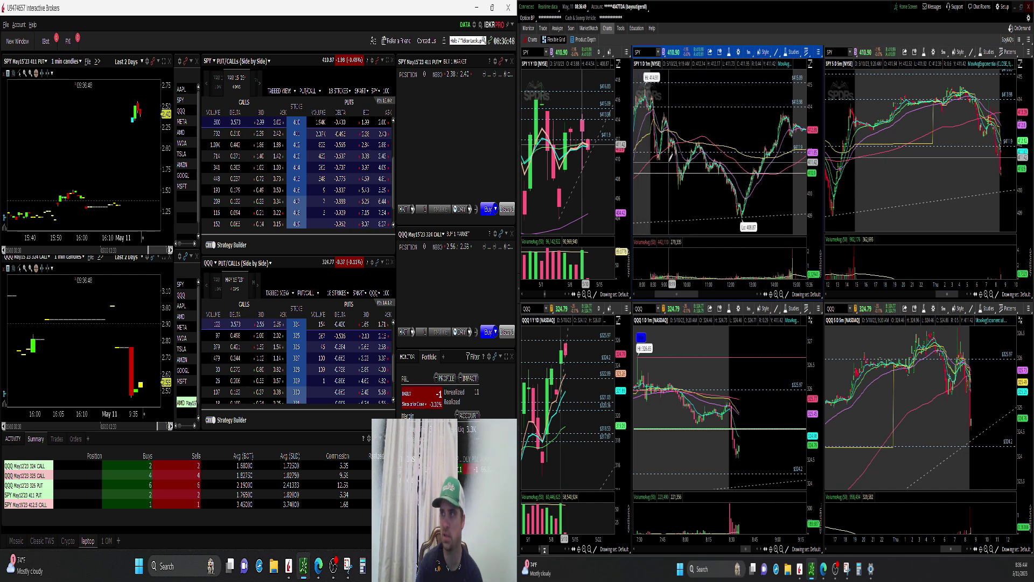
pyautogui.scroll(-5, 690, 109)
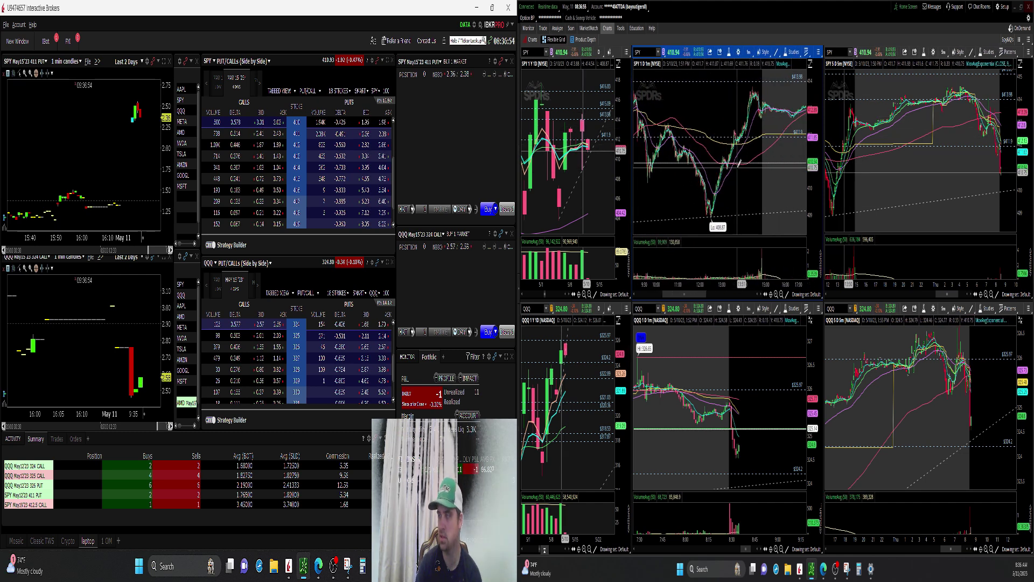
pyautogui.scroll(-2, 740, 158)
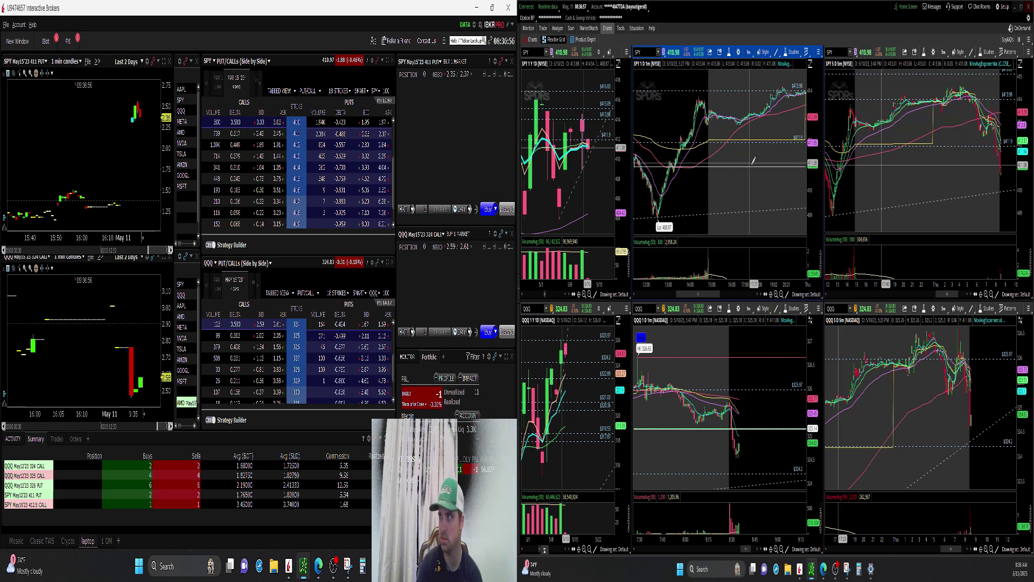
pyautogui.scroll(-5, 739, 159)
pyautogui.scroll(-6, 757, 164)
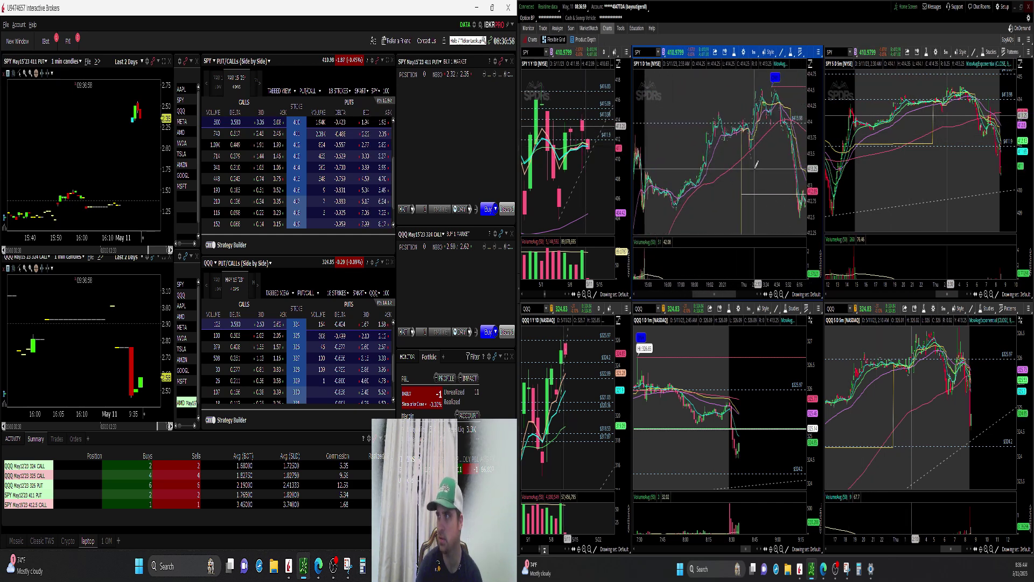
pyautogui.scroll(-6, 758, 171)
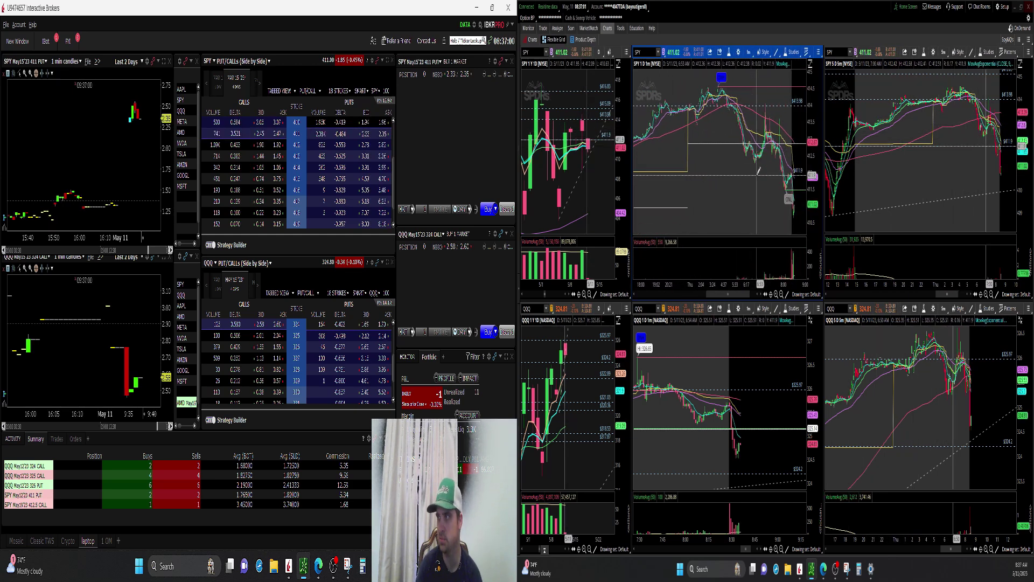
pyautogui.scroll(-5, 765, 178)
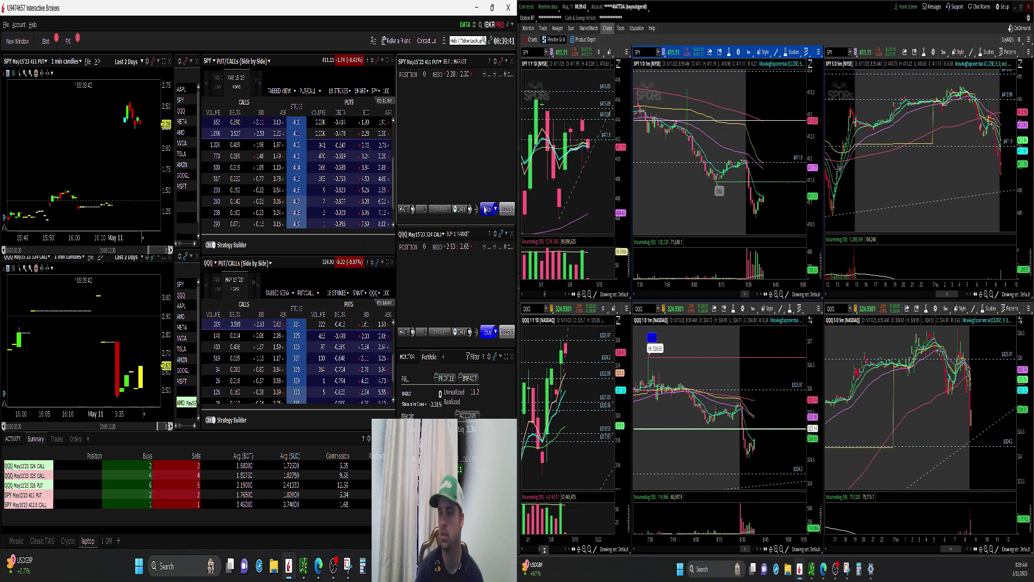
# Buy SPY May15'23 411 puts until the position reaches 4 contracts.
pyautogui.click(486, 209)
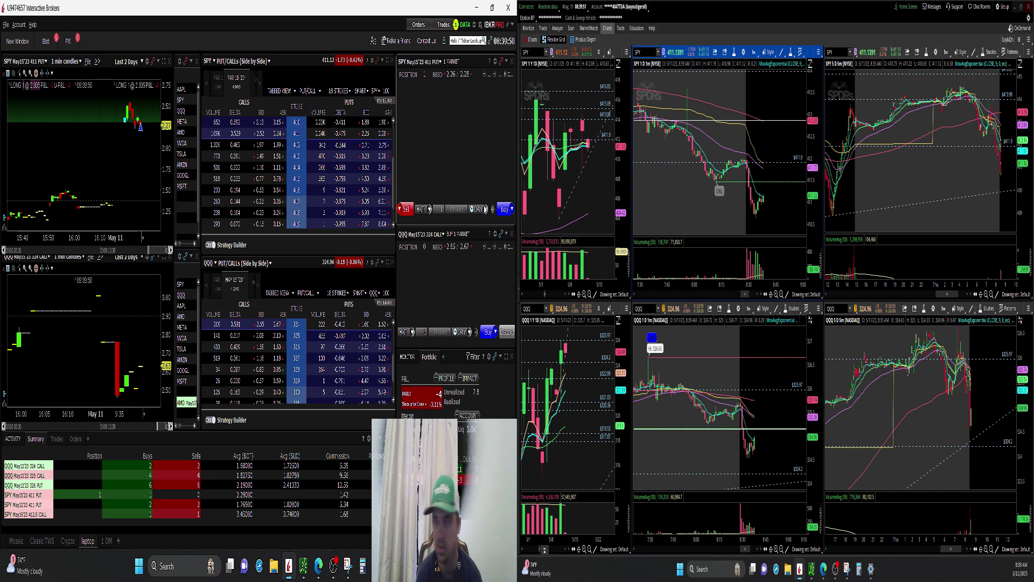
pyautogui.click(502, 210)
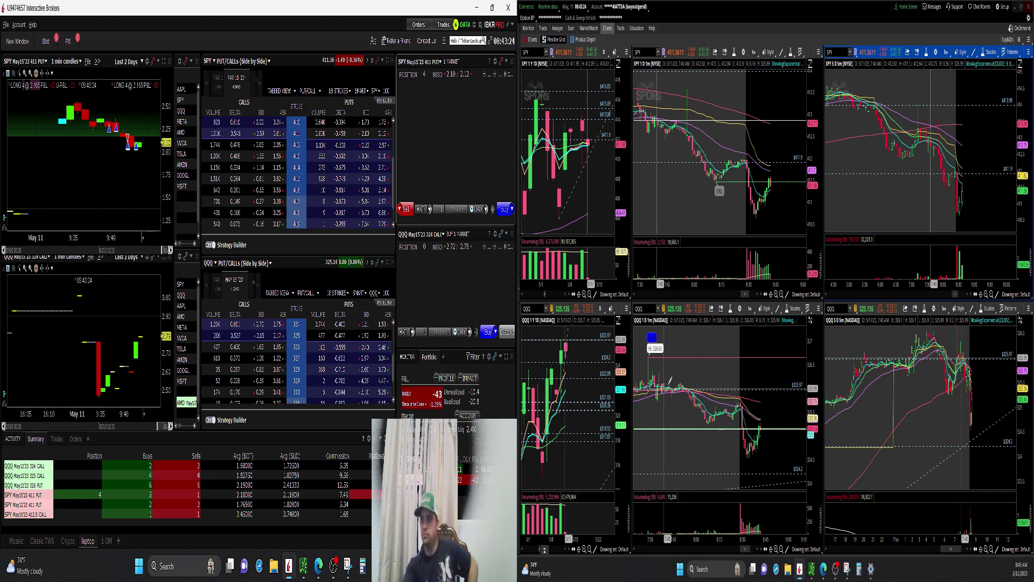
pyautogui.scroll(2, 735, 186)
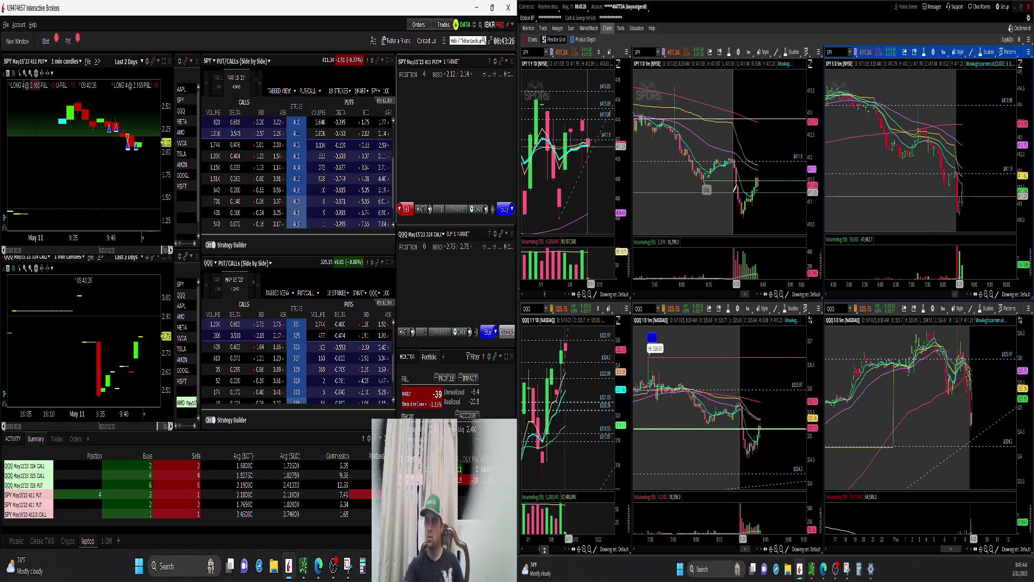
pyautogui.scroll(-1, 736, 186)
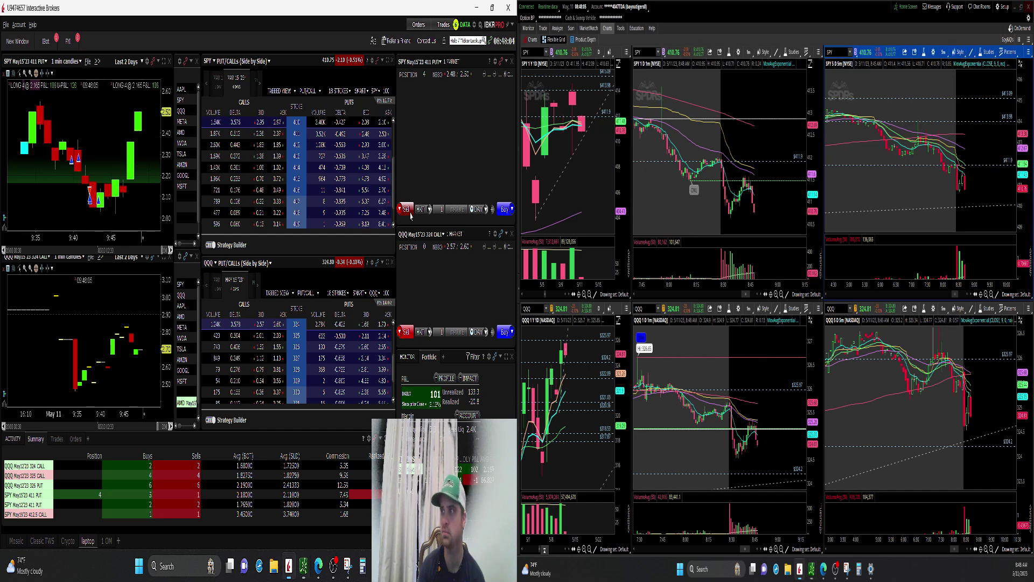
# Sell the four SPY May15'23 411 puts one contract at a time, taking the position to 0.
pyautogui.click(410, 214)
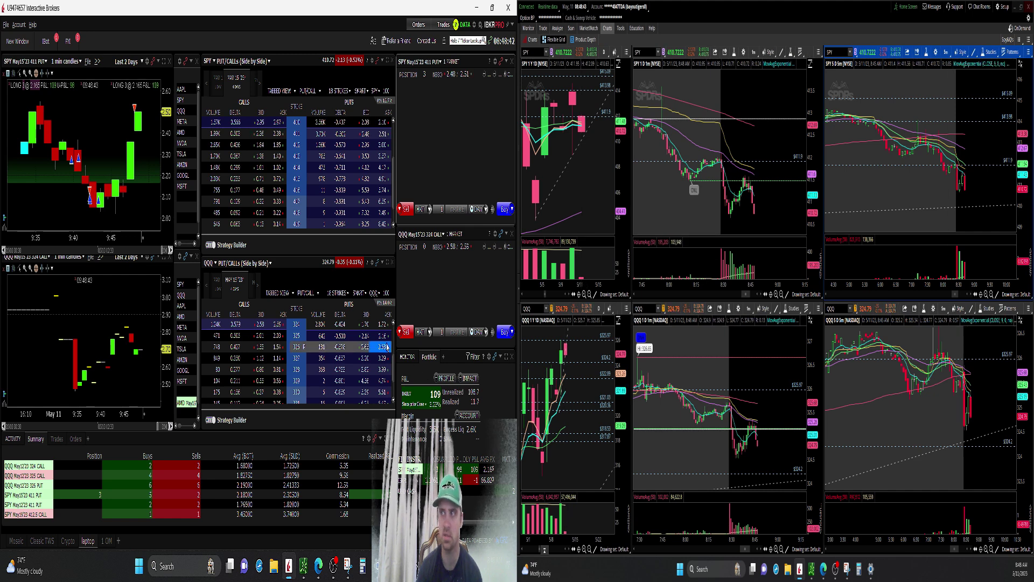
pyautogui.click(404, 209)
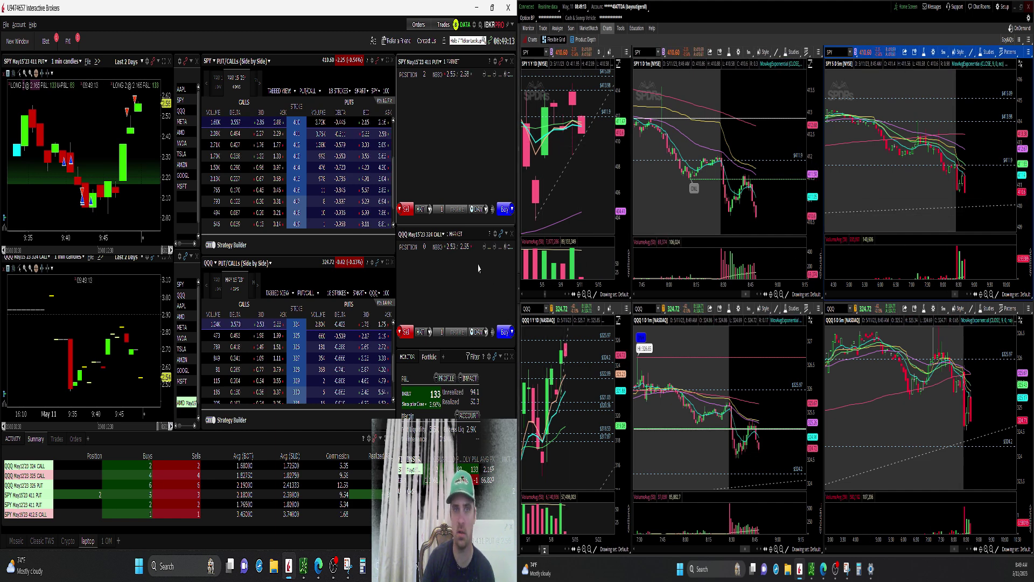
pyautogui.click(411, 210)
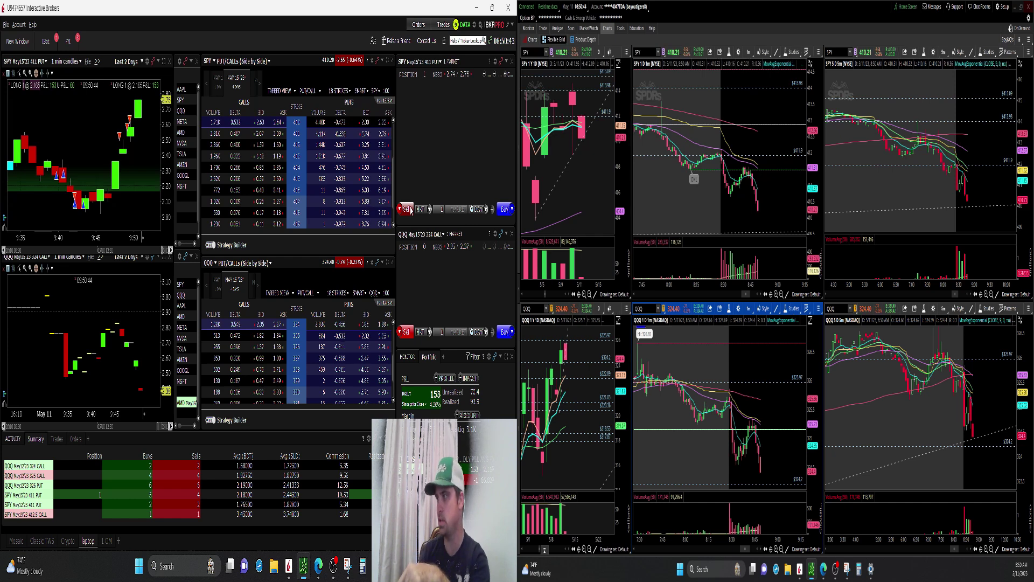
pyautogui.click(406, 209)
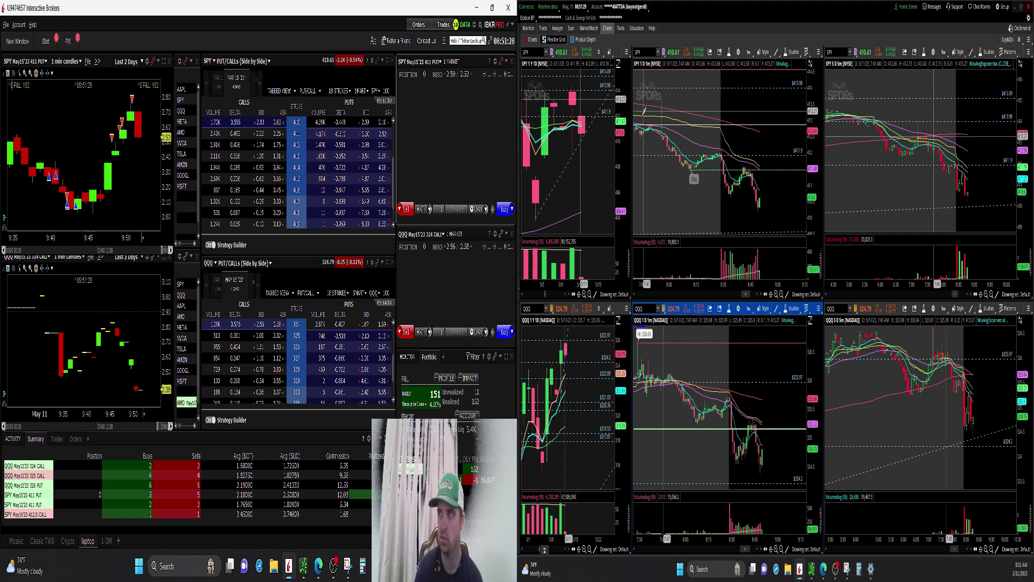
pyautogui.scroll(5, 643, 110)
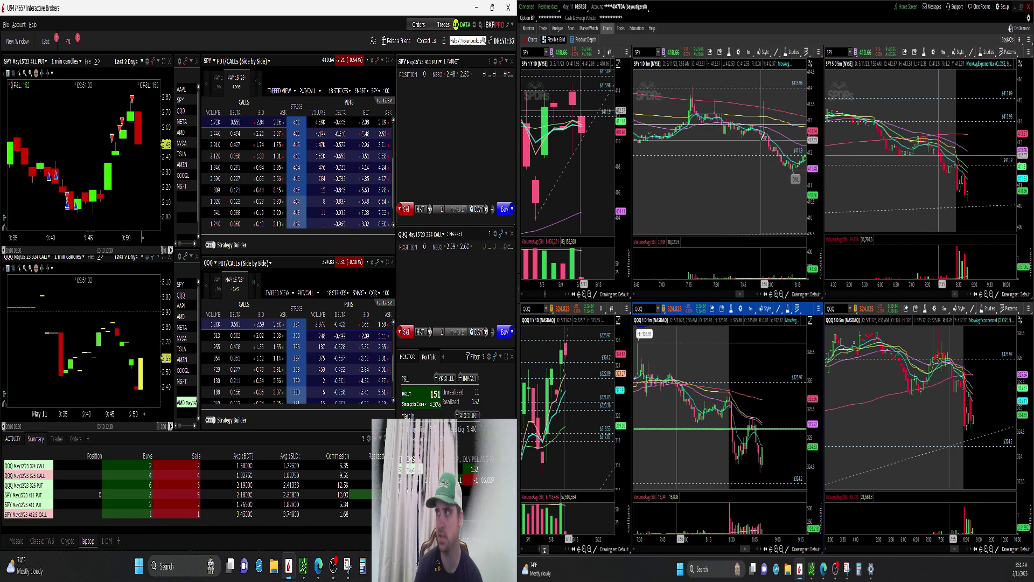
pyautogui.scroll(-3, 755, 128)
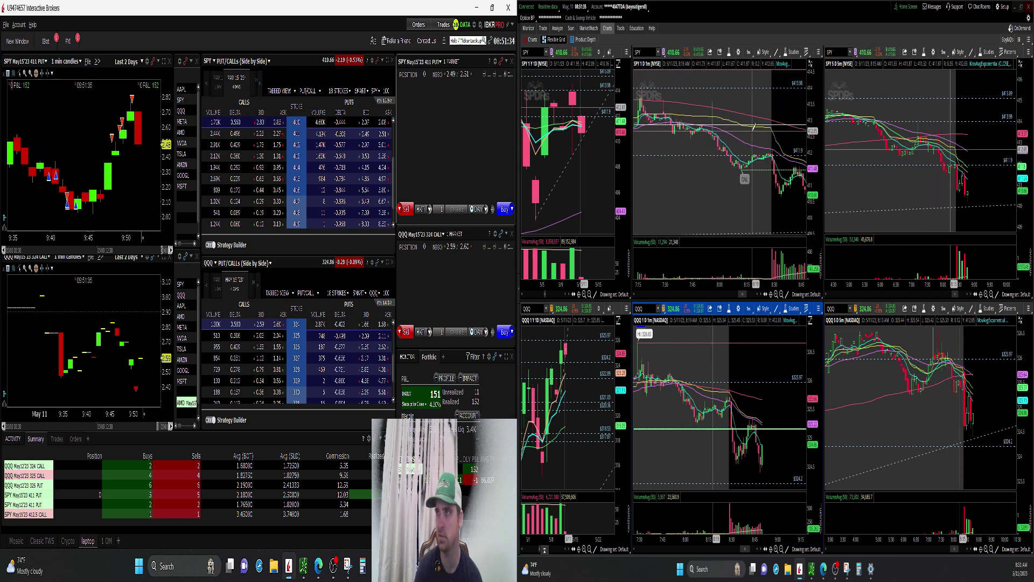
pyautogui.scroll(-3, 754, 128)
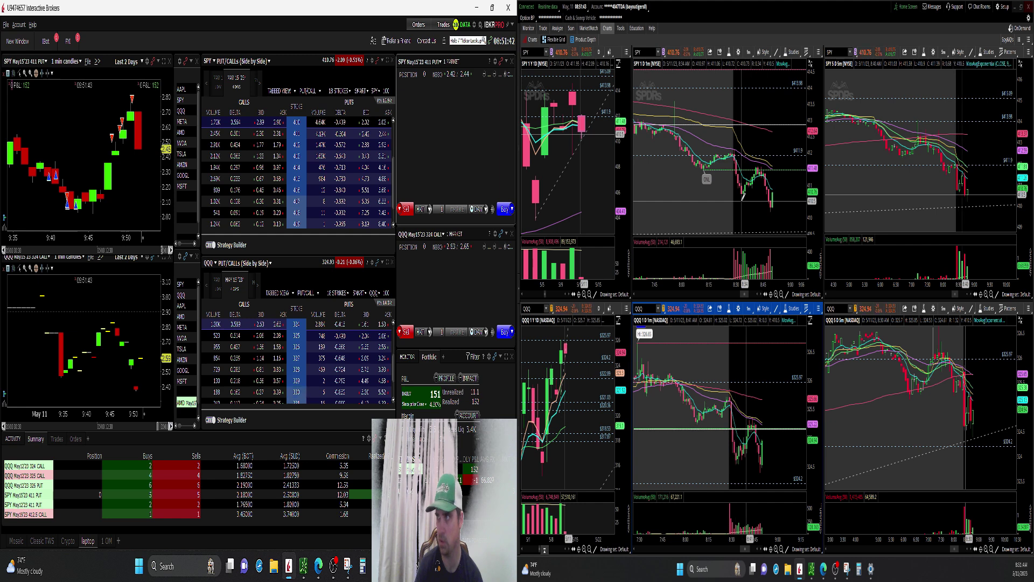
pyautogui.scroll(-2, 744, 197)
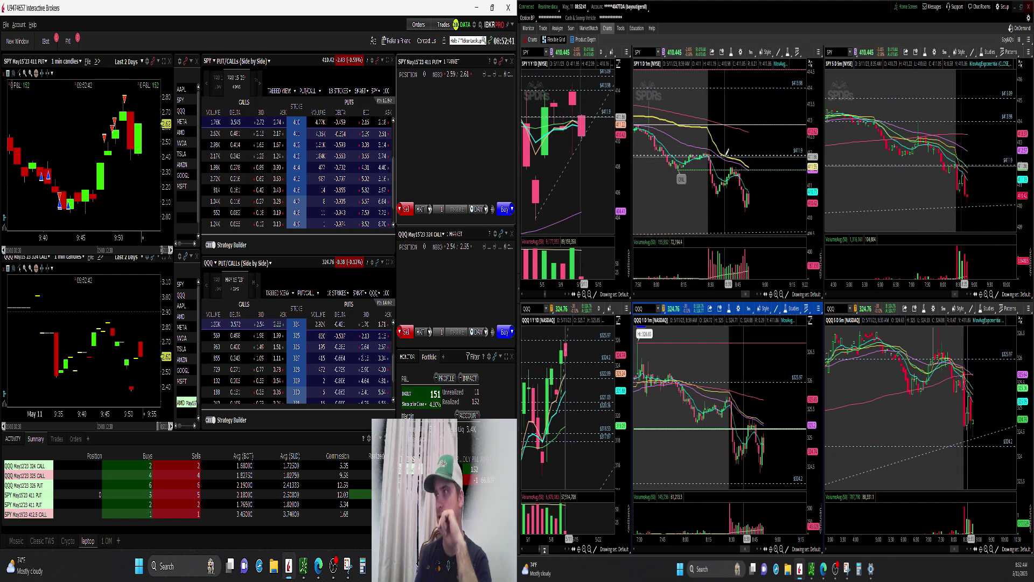
# Show one SPY daily chart and zoom into its last dozen sessions.
pyautogui.click(530, 40)
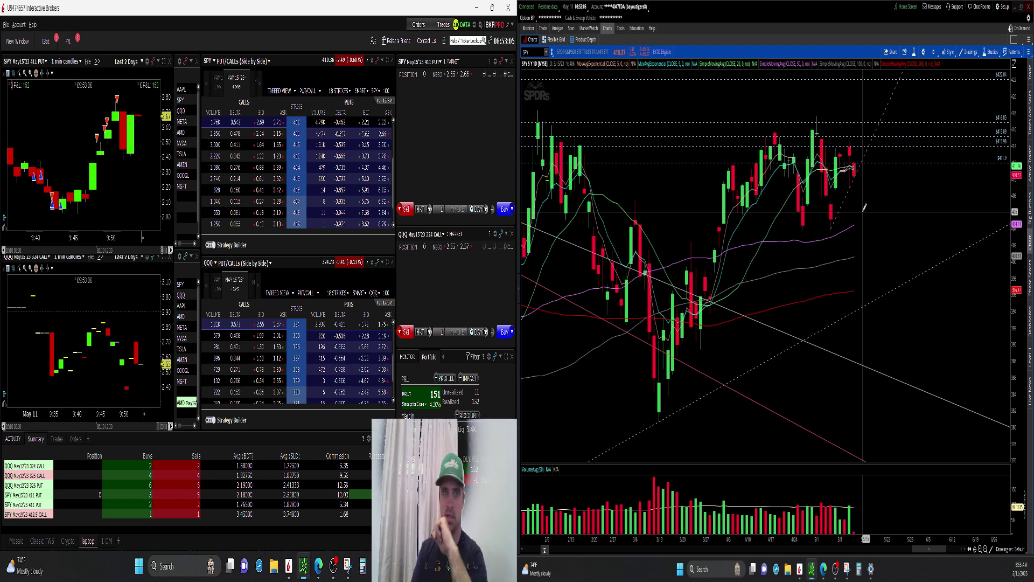
pyautogui.moveTo(864, 221); pyautogui.dragTo(813, 229)
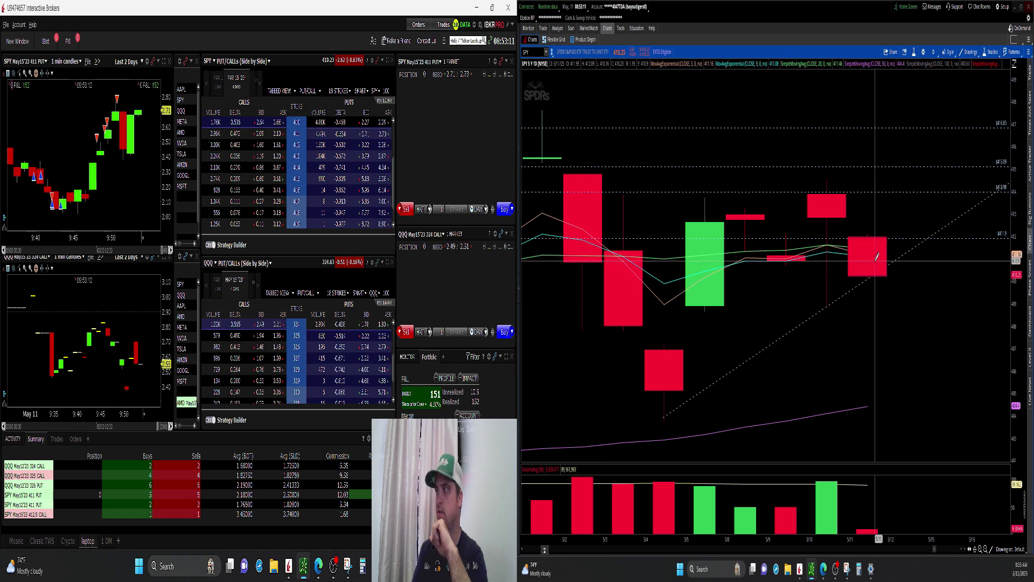
# Restore the Flexible Grid layout of six SPY and QQQ charts.
pyautogui.click(555, 40)
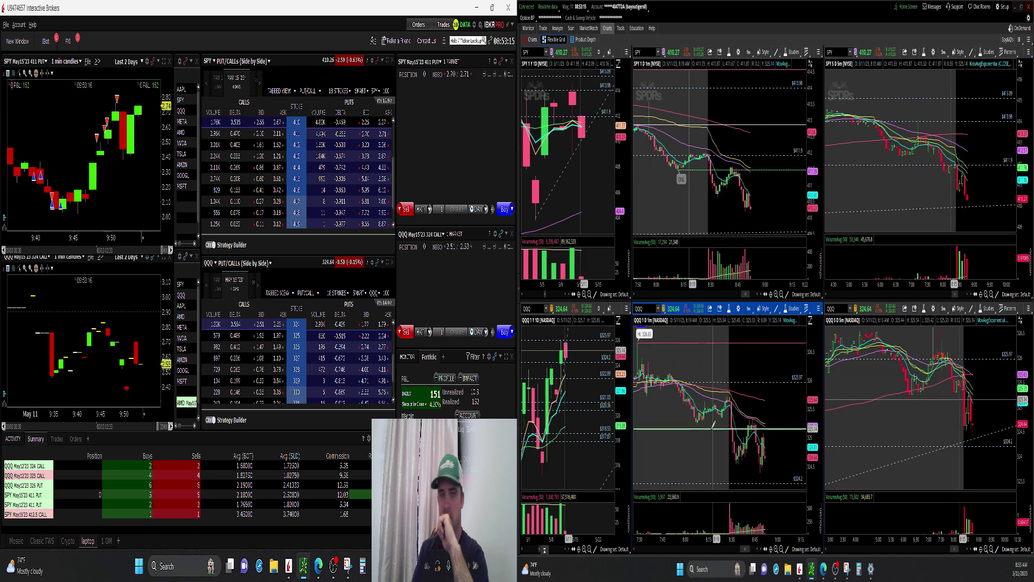